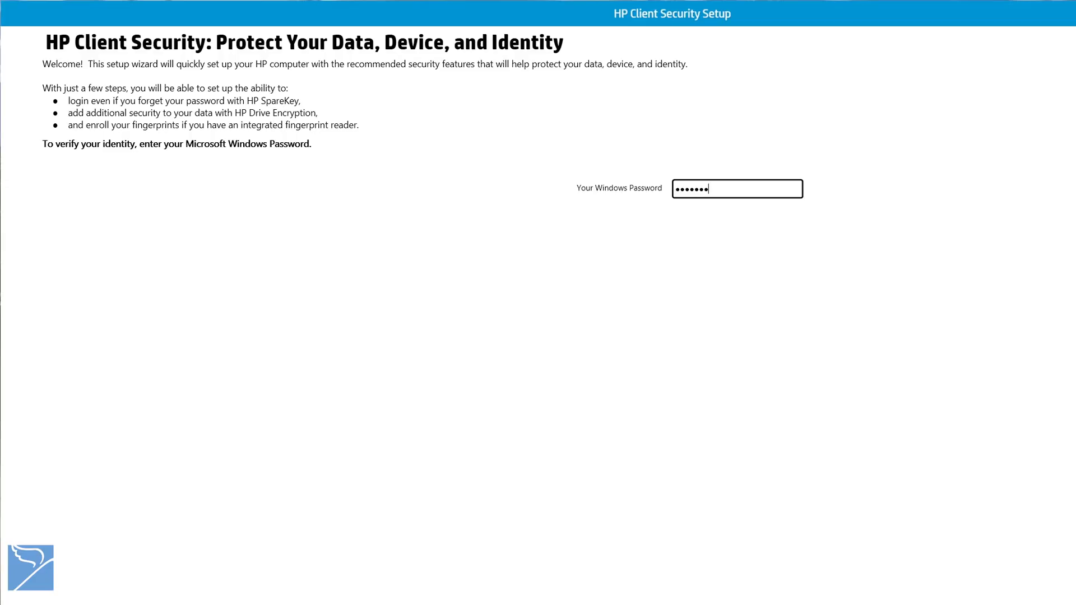
Start setup with the Windows password, browse the SpareKey security questions, and continue to fingerprint enrollment
{"action": "key", "text": "Return"}
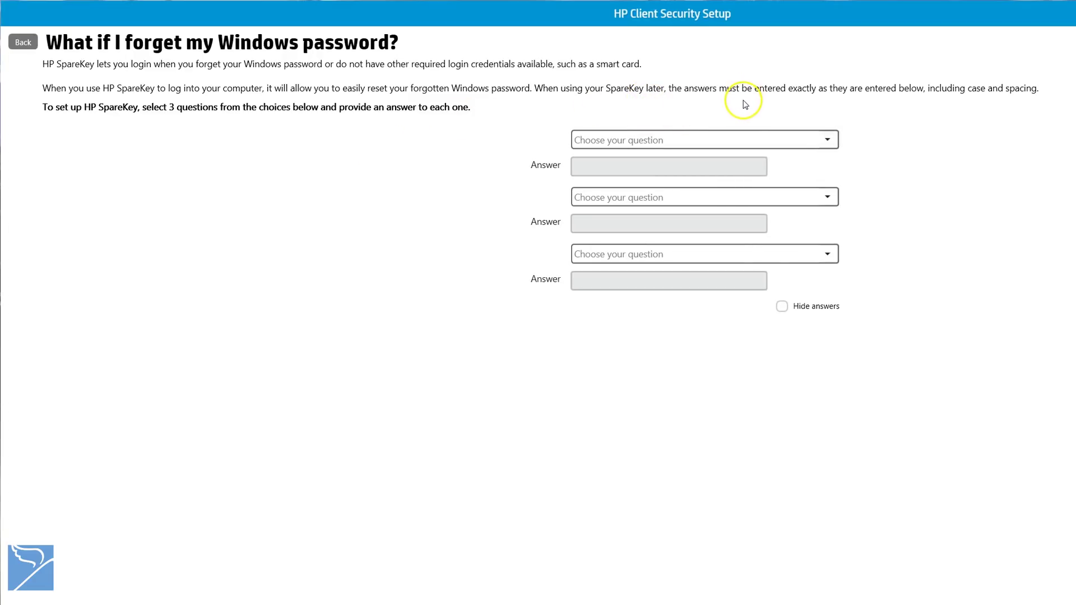
{"action": "left_click", "coordinate": [668, 117]}
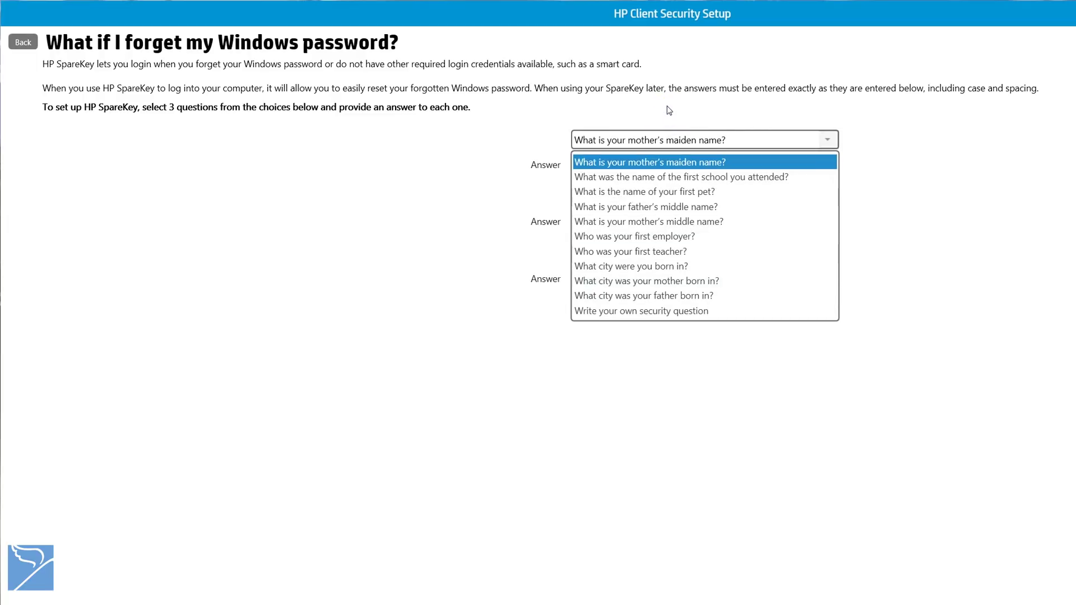
{"action": "key", "text": "Down"}
{"action": "key", "text": "Down"}
{"action": "key", "text": "Down"}
{"action": "key", "text": "Down"}
{"action": "key", "text": "Down"}
{"action": "key", "text": "Down"}
{"action": "key", "text": "Down"}
{"action": "key", "text": "Down"}
{"action": "key", "text": "Down"}
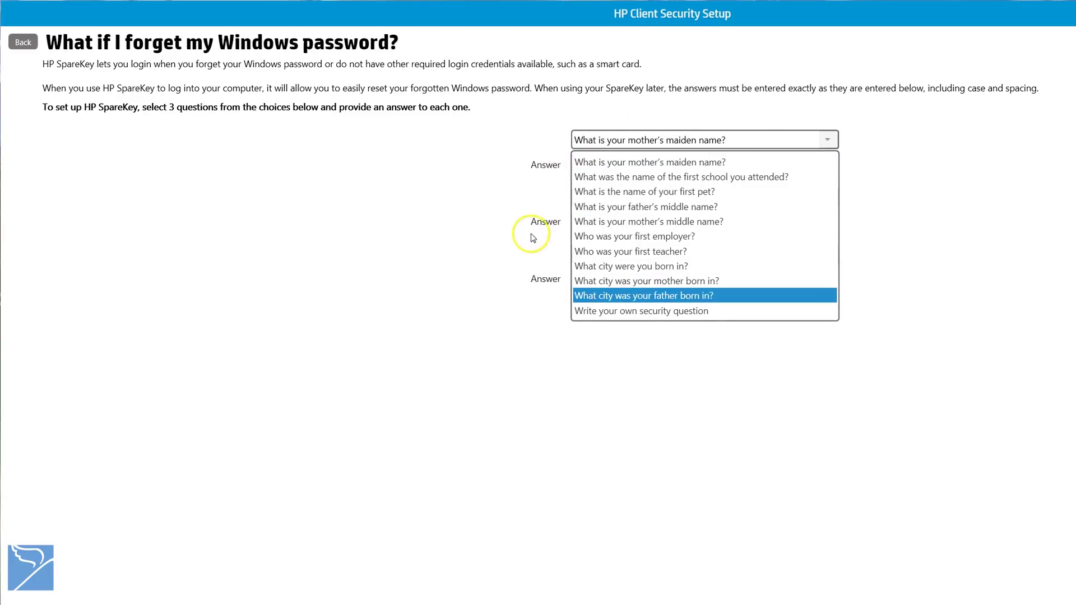
{"action": "key", "text": "Up"}
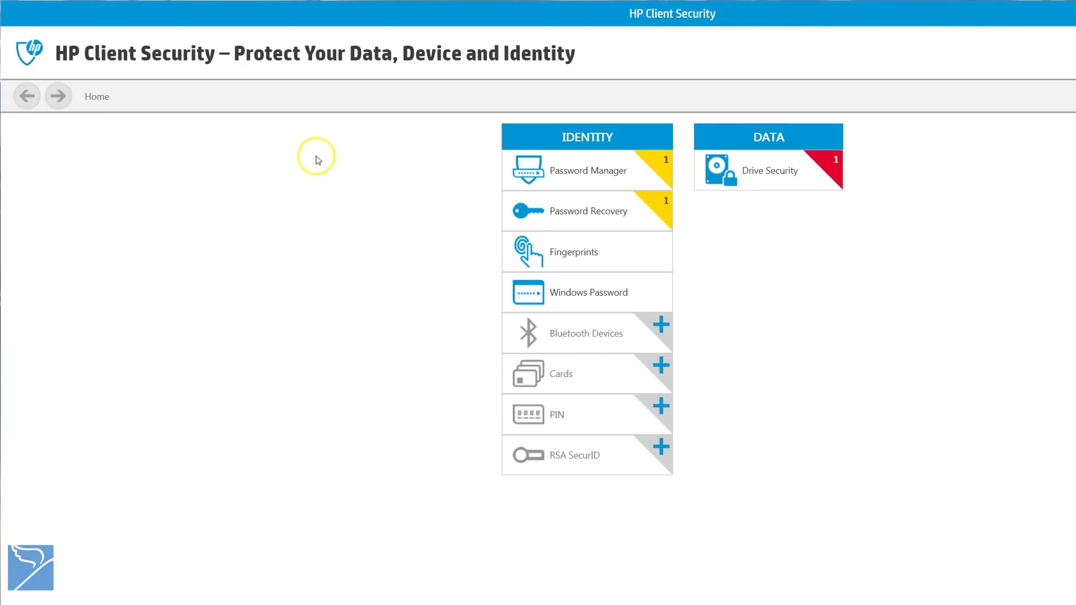
Open Password Manager from the Identity tiles and authenticate with the Windows password
{"action": "key", "text": "Tab"}
{"action": "key", "text": "Tab"}
{"action": "key", "text": "Tab"}
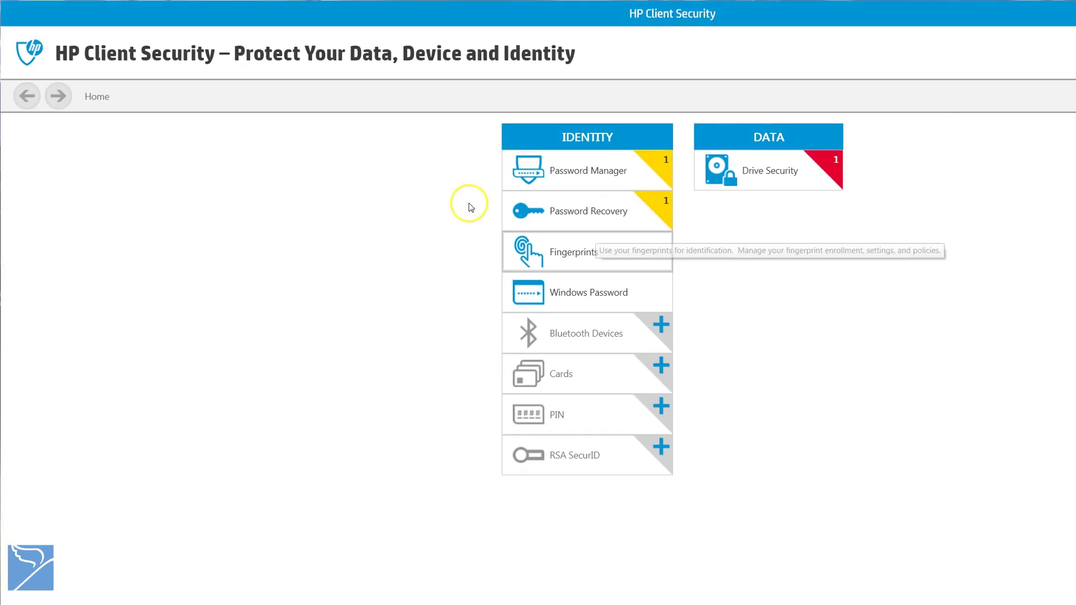
{"action": "key", "text": "shift+Tab"}
{"action": "key", "text": "shift+Tab"}
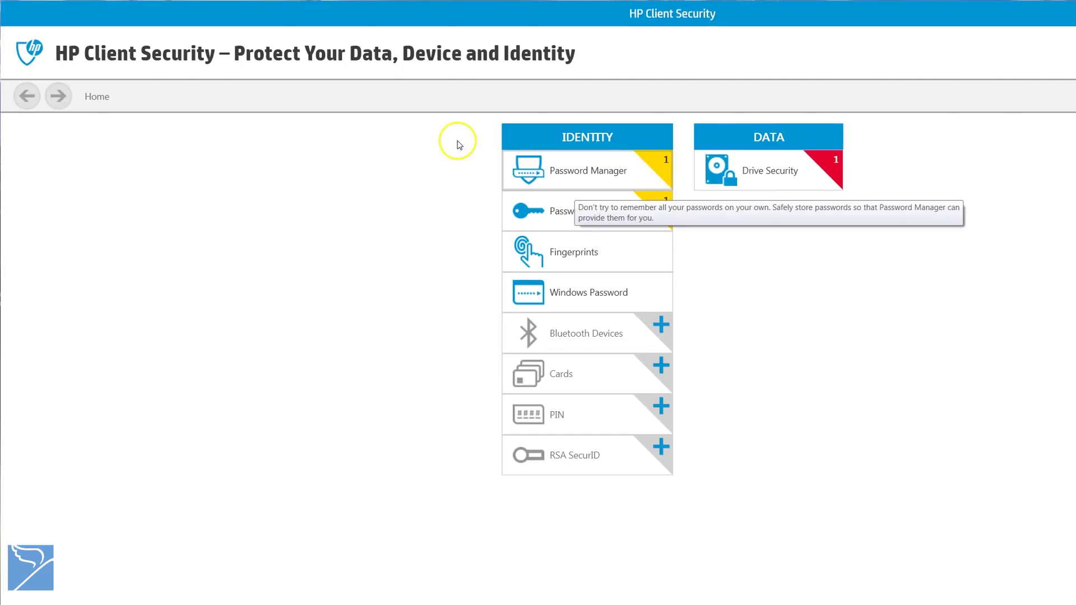
{"action": "key", "text": "Return"}
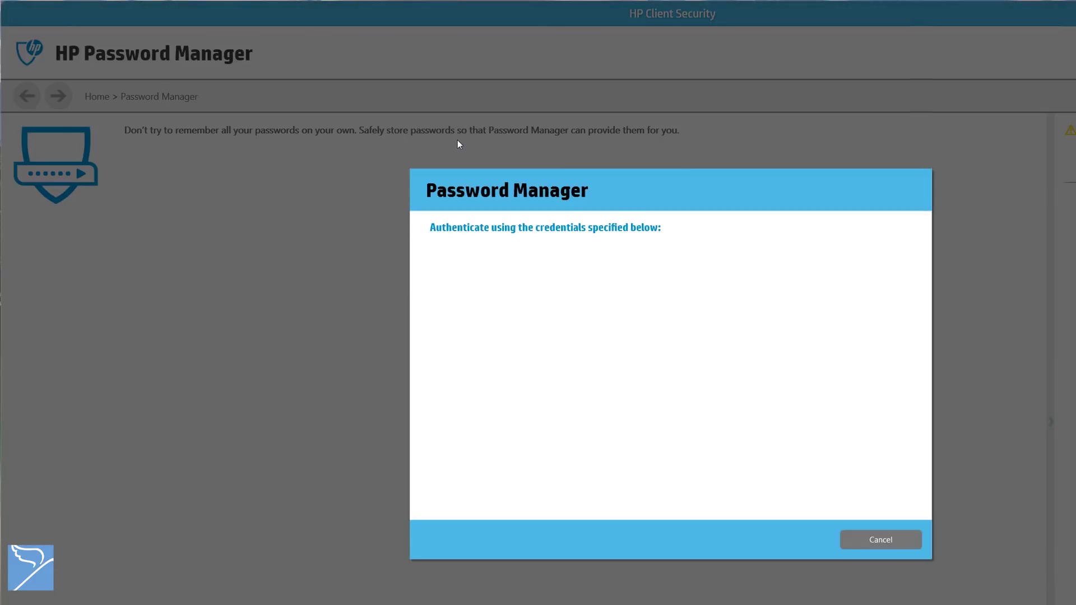
{"action": "left_click", "coordinate": [456, 273]}
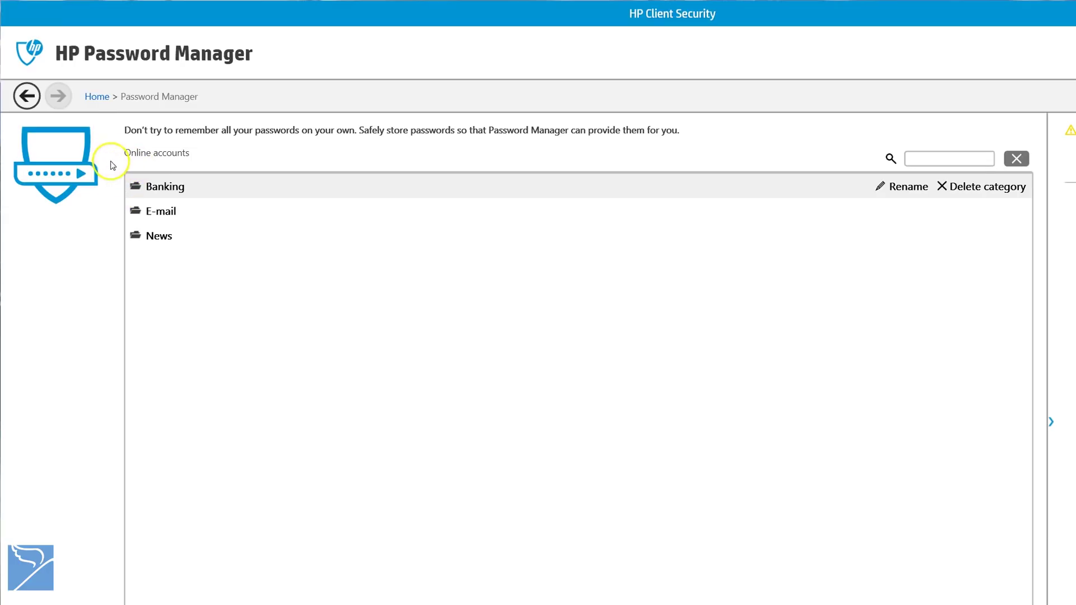
Keep the maiden-name Password Recovery question, return home, and open Bluetooth Devices
{"action": "left_click", "coordinate": [23, 89]}
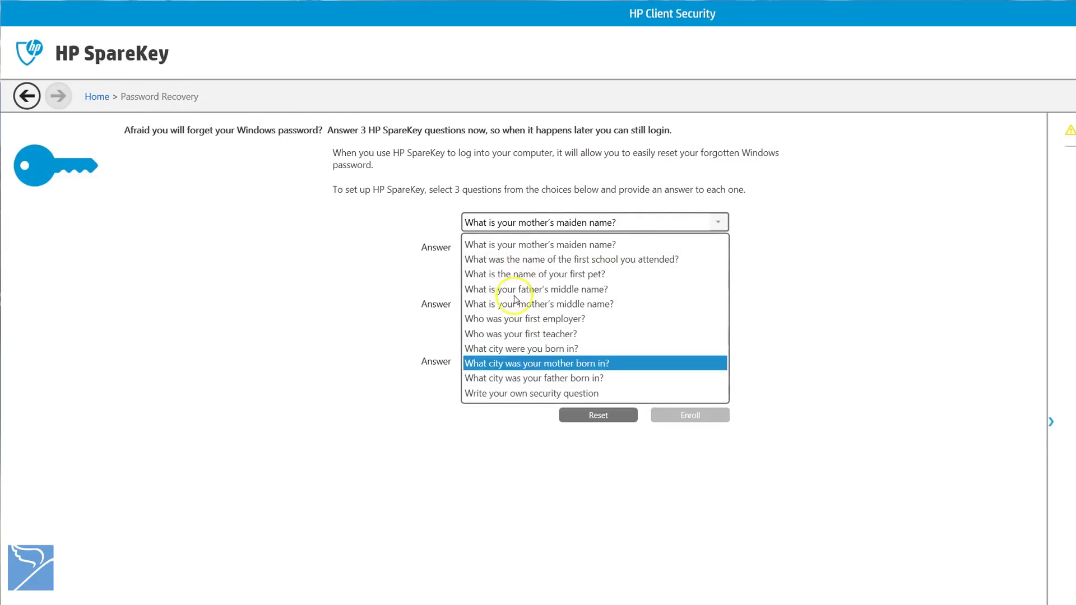
{"action": "left_click", "coordinate": [812, 269]}
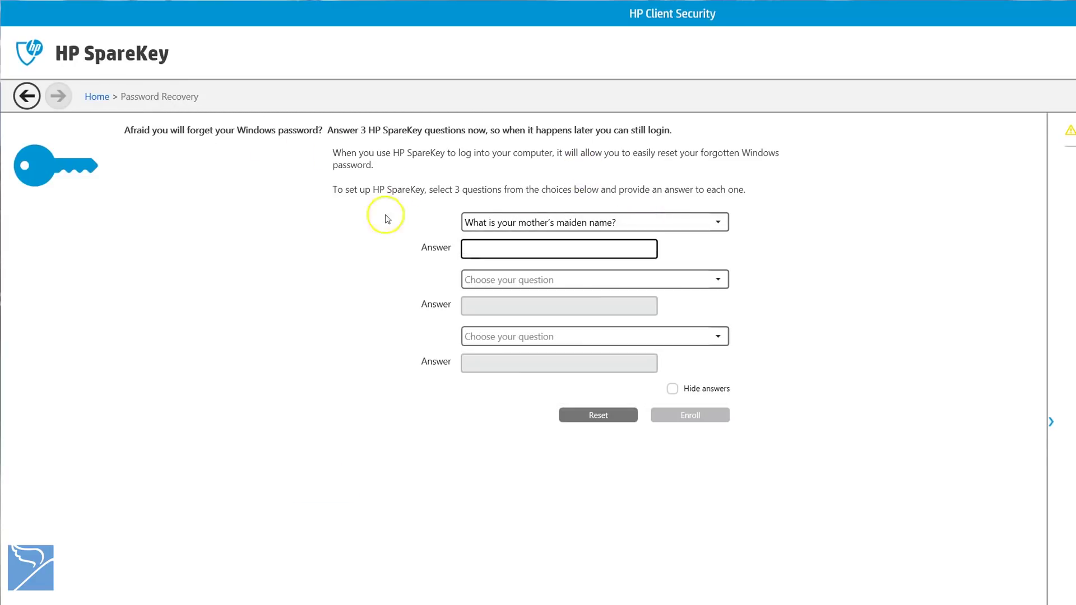
{"action": "left_click", "coordinate": [26, 96]}
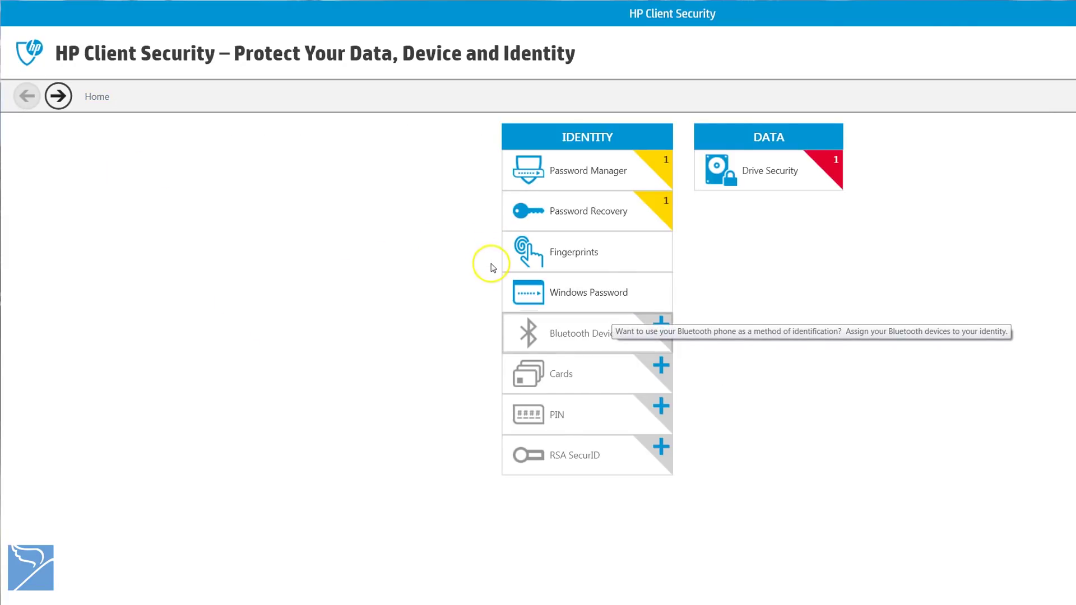
{"action": "key", "text": "Return"}
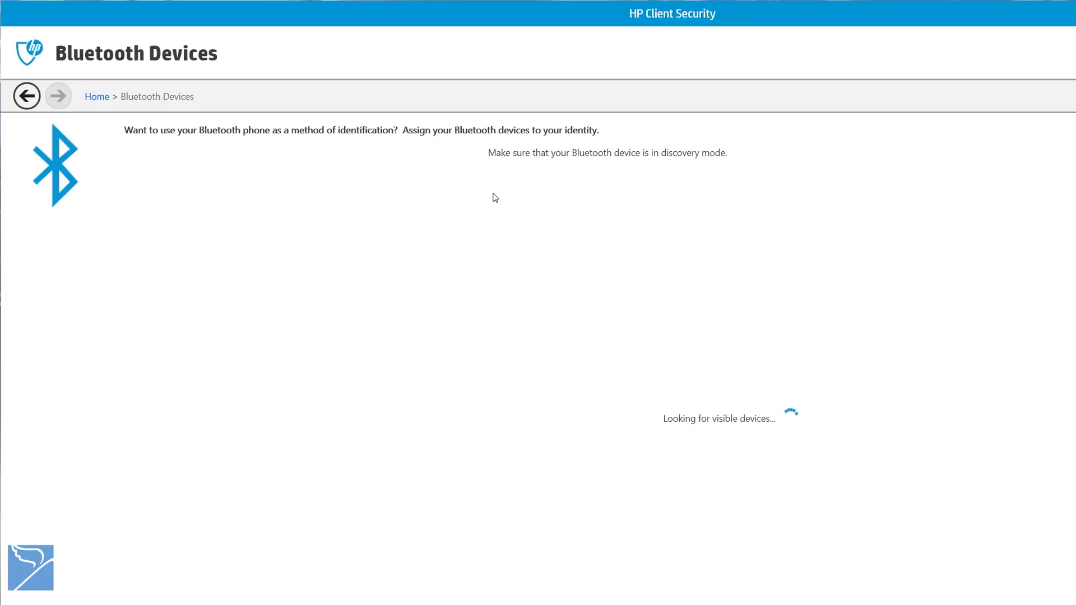
Leave Bluetooth Devices for the home dashboard and open the Proximity, Contactless, and Smart Cards page
{"action": "left_click", "coordinate": [495, 245]}
{"action": "left_click", "coordinate": [27, 96]}
{"action": "left_click", "coordinate": [456, 303]}
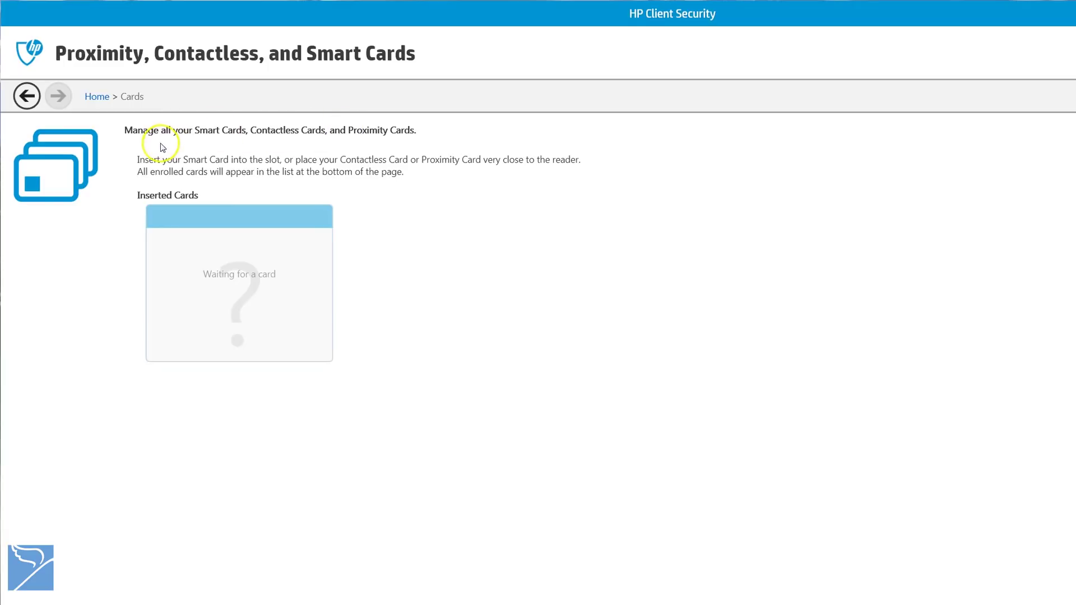
Go back from the cards page, view the PIN and RSA SecurID pages, then return home
{"action": "left_click", "coordinate": [26, 96]}
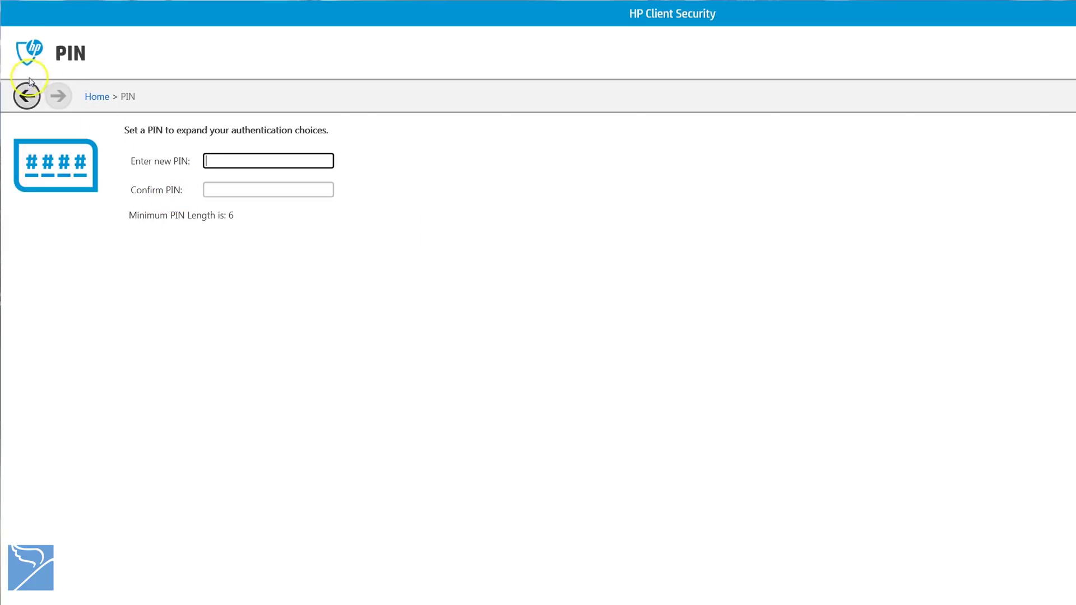
{"action": "left_click", "coordinate": [464, 365]}
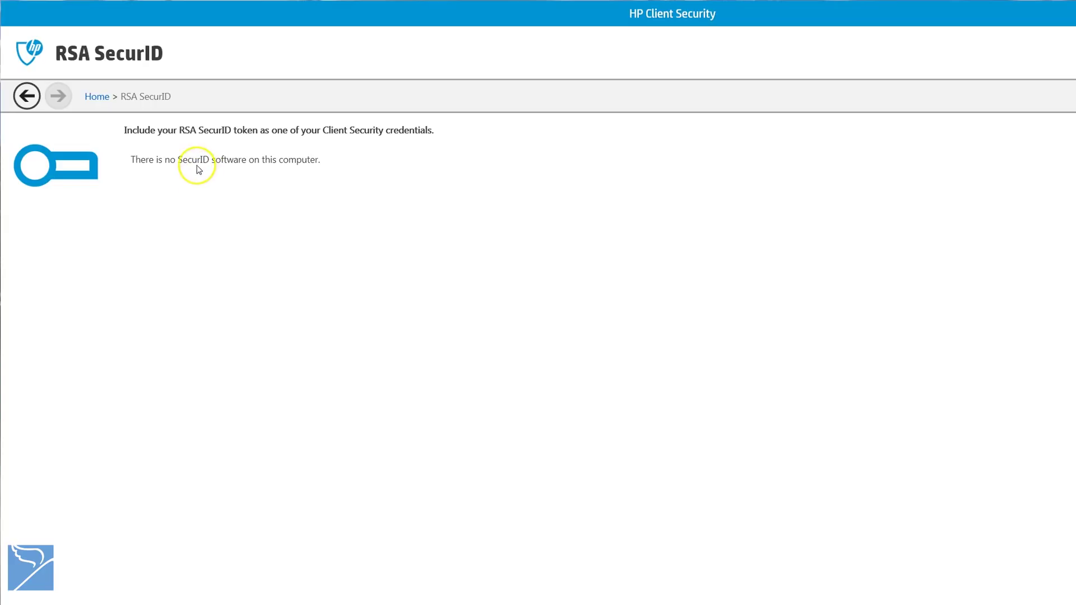
{"action": "left_click", "coordinate": [23, 84]}
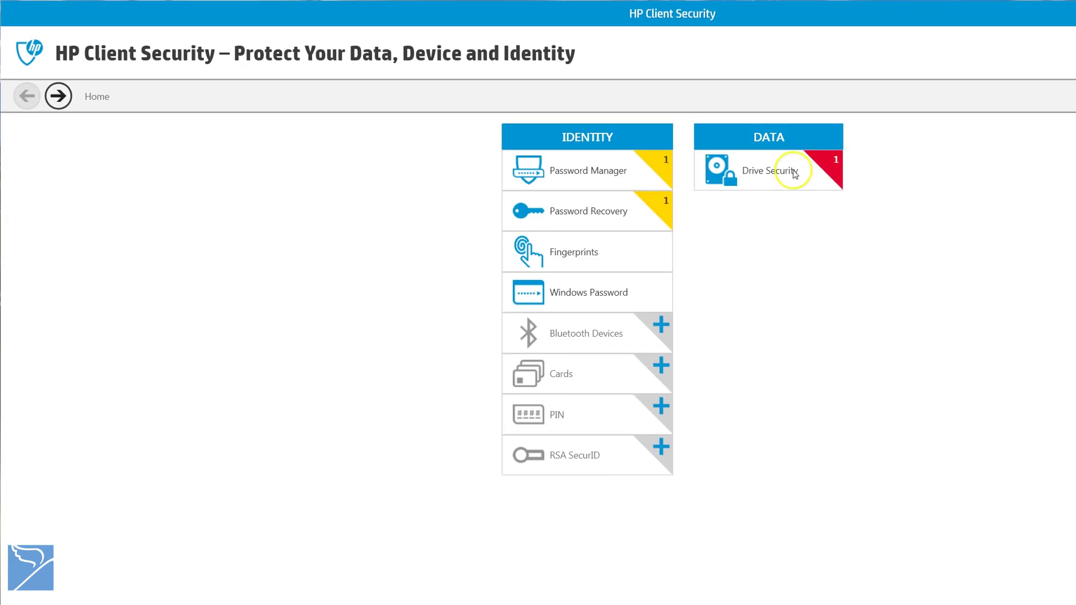
{"action": "left_click", "coordinate": [728, 174]}
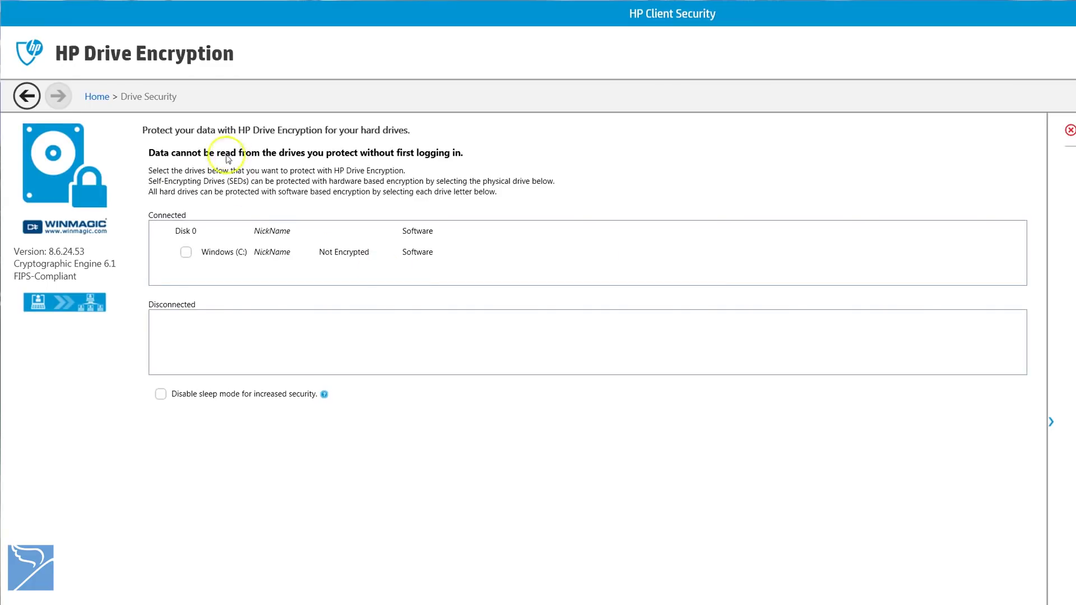
{"action": "key", "text": "space"}
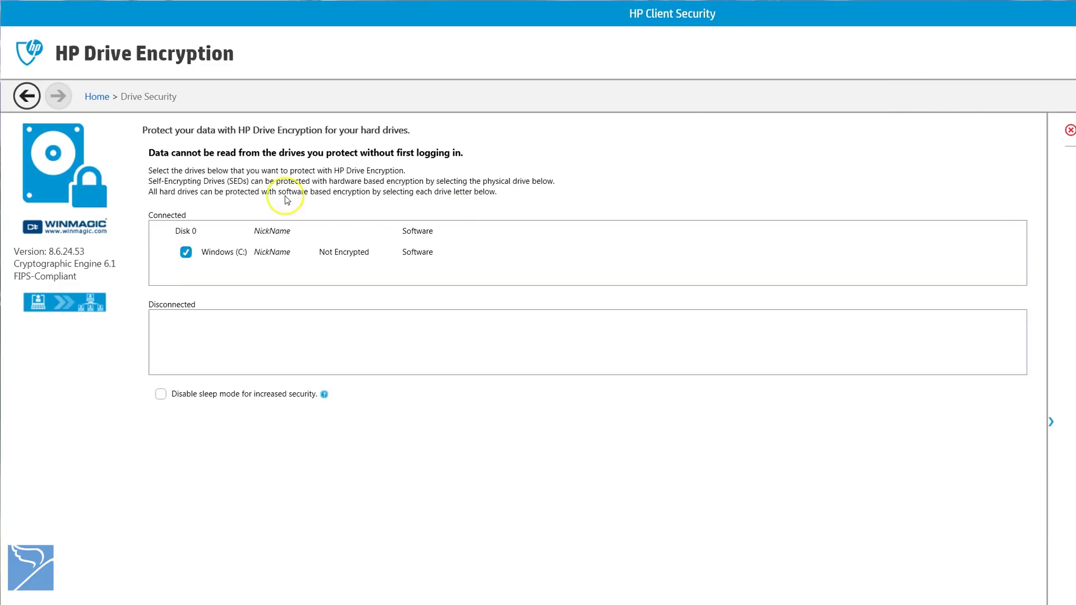
{"action": "left_click", "coordinate": [27, 96]}
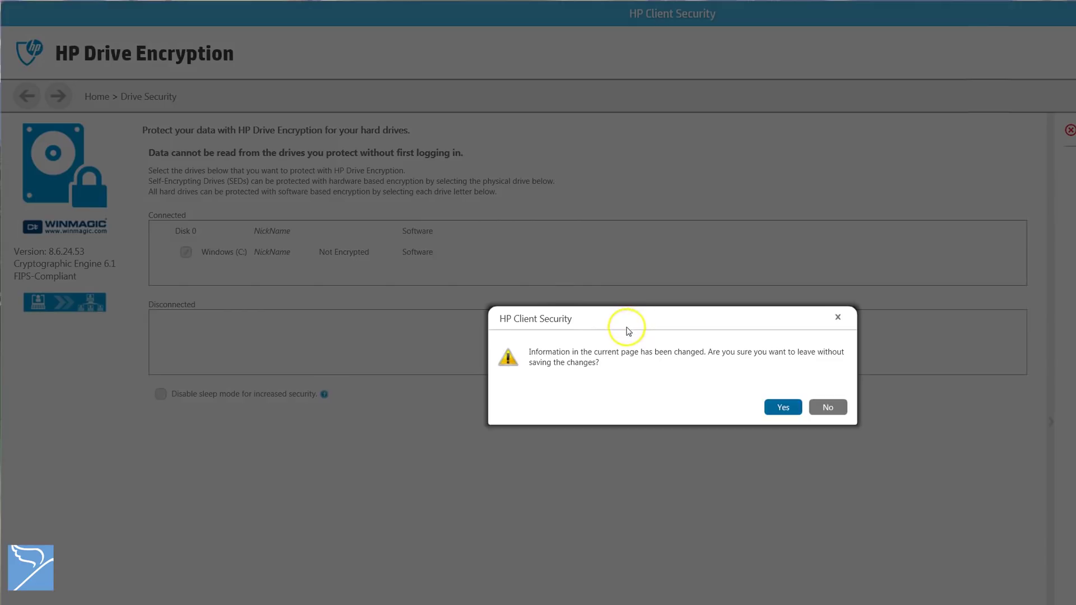
{"action": "key", "text": "Return"}
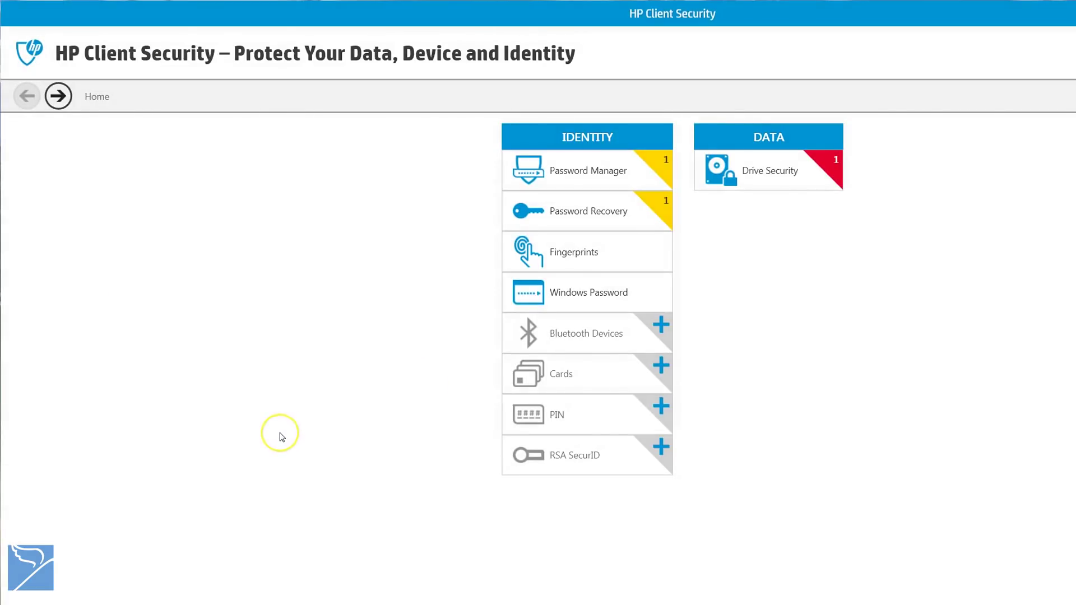